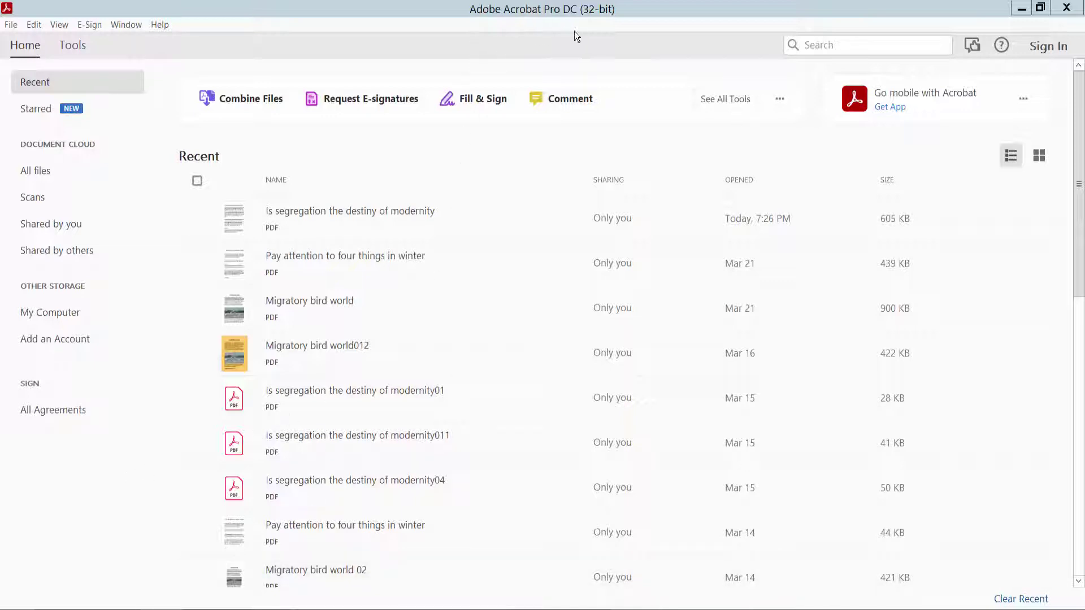
Step: Open the 'Is segregation the destiny of modernity' PDF with thumbnails shown, in Edit PDF mode
double_click(340, 213)
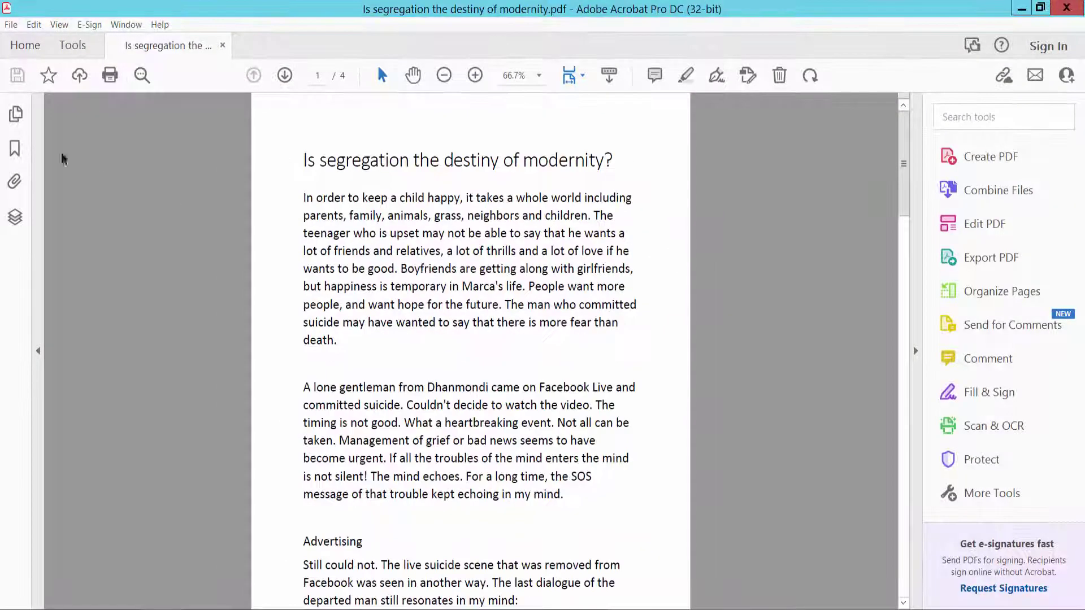
left_click(15, 115)
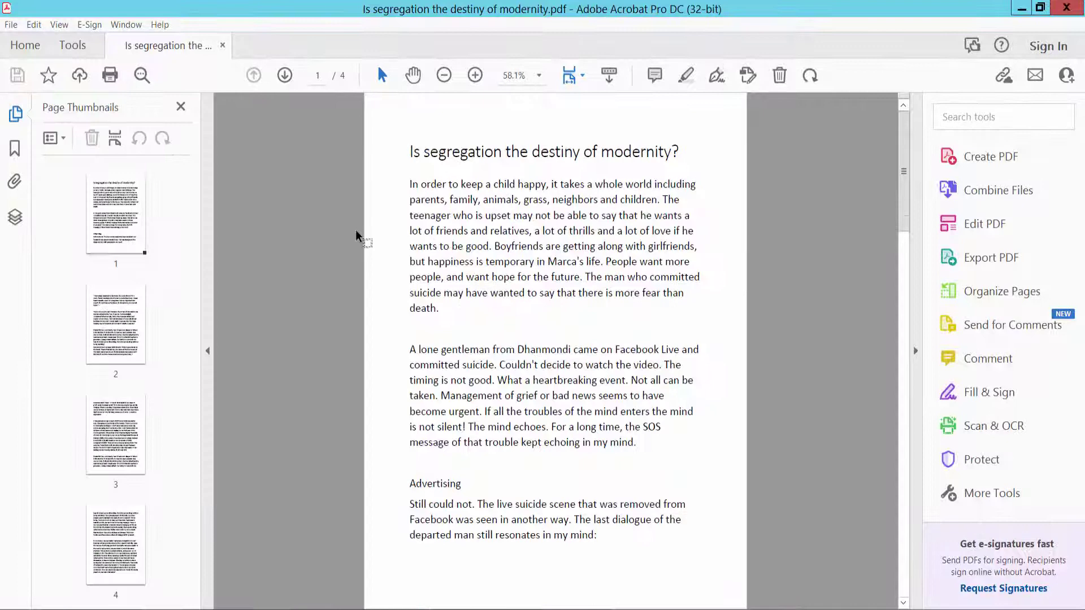
left_click(80, 50)
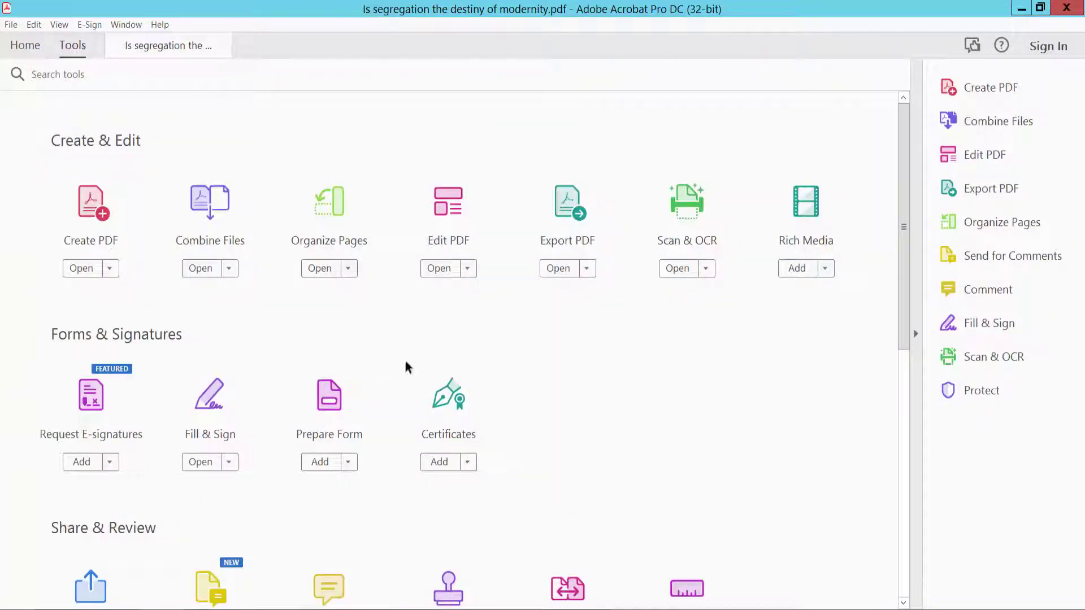
left_click(450, 212)
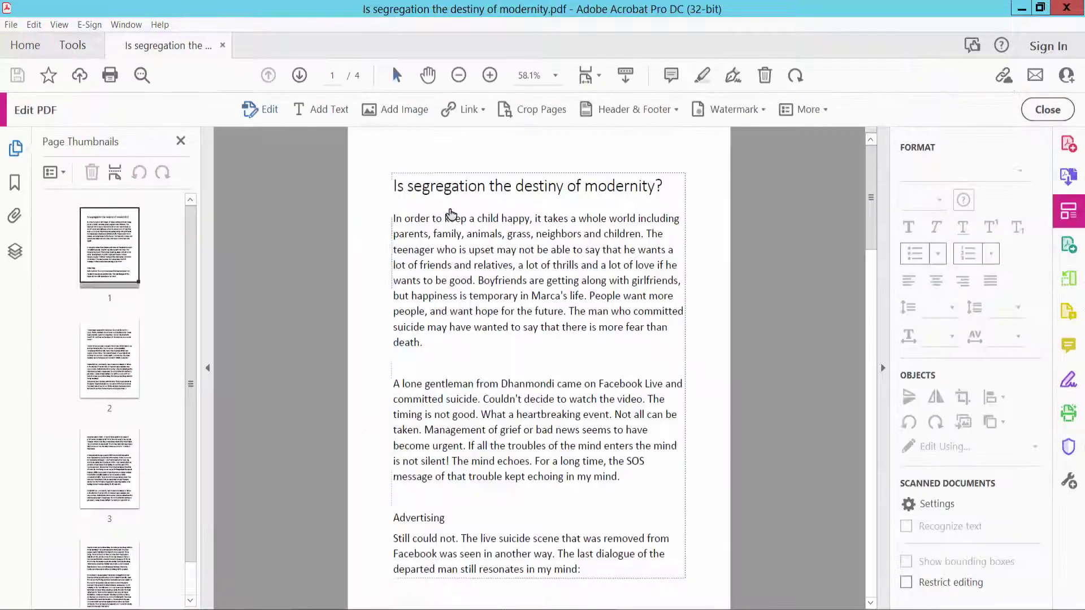
left_click(751, 110)
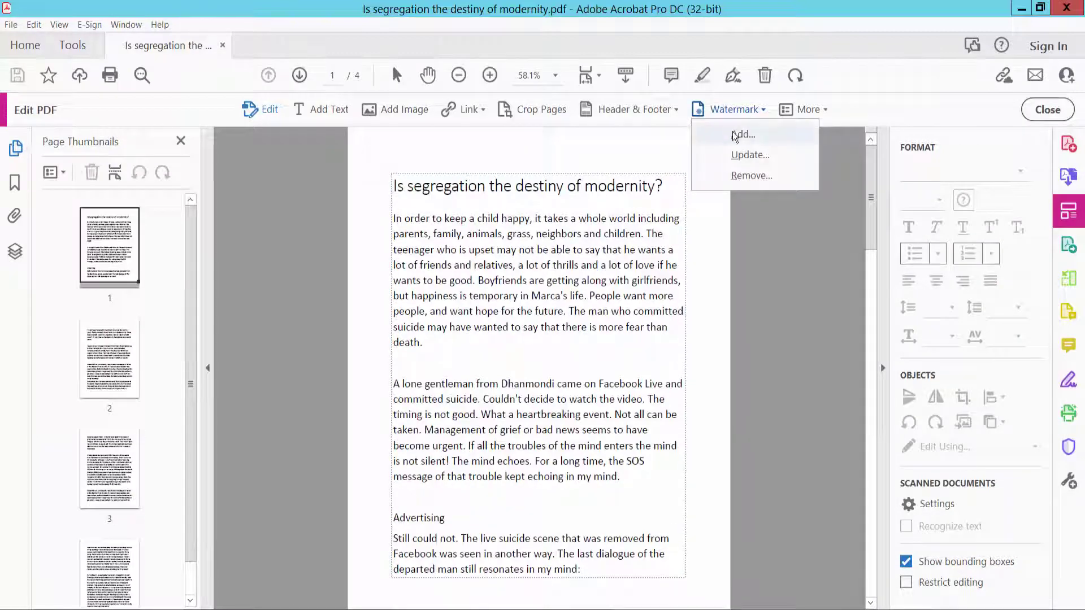
Step: Start a new watermark and select its Text field to enter 'Specific Pages'
left_click(742, 135)
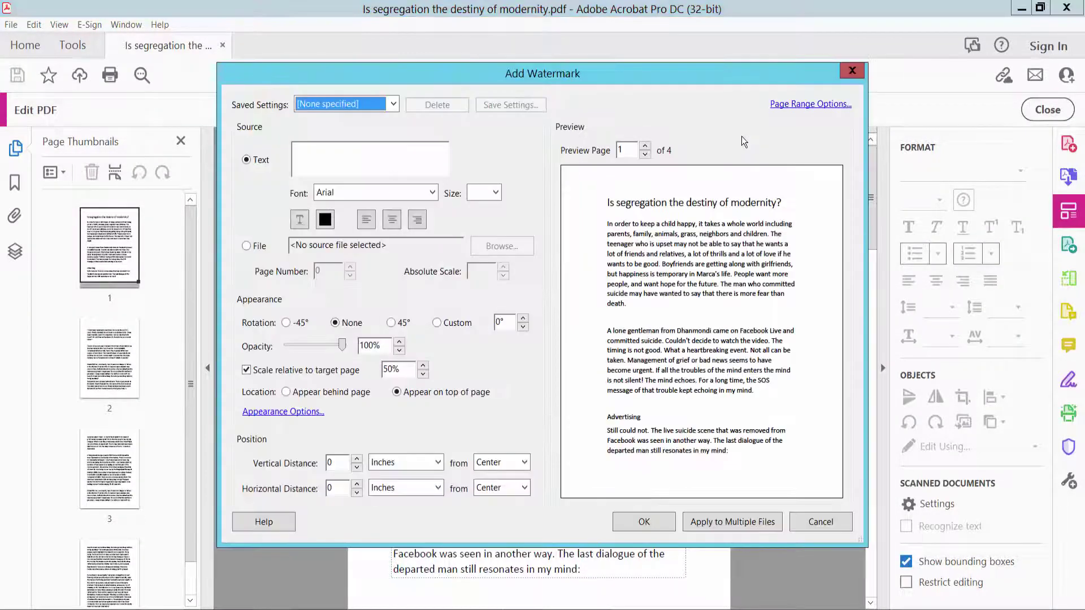
left_click(318, 161)
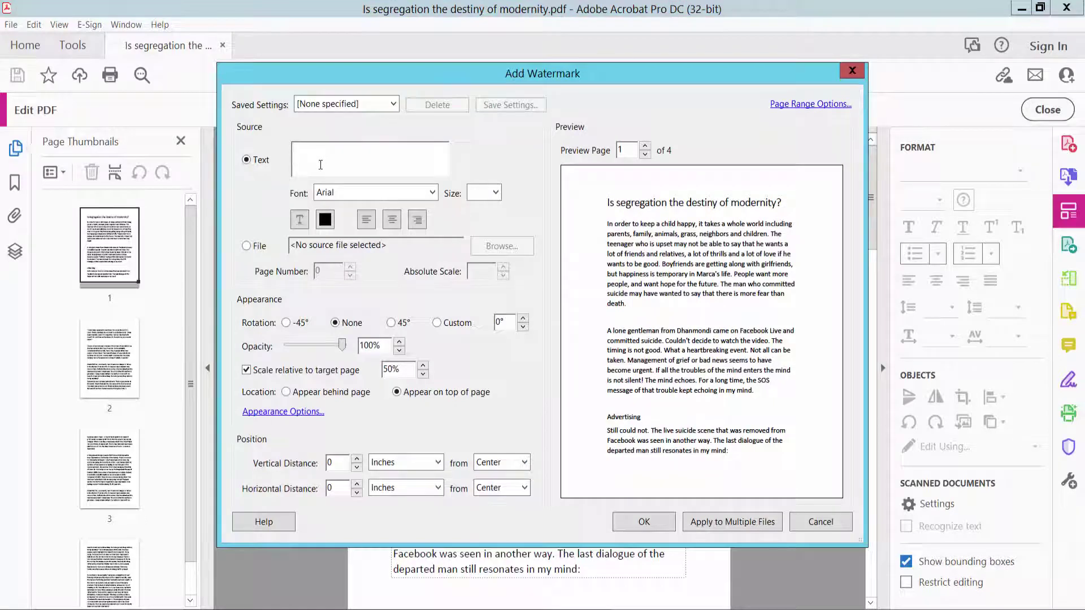
type("Specific Pages")
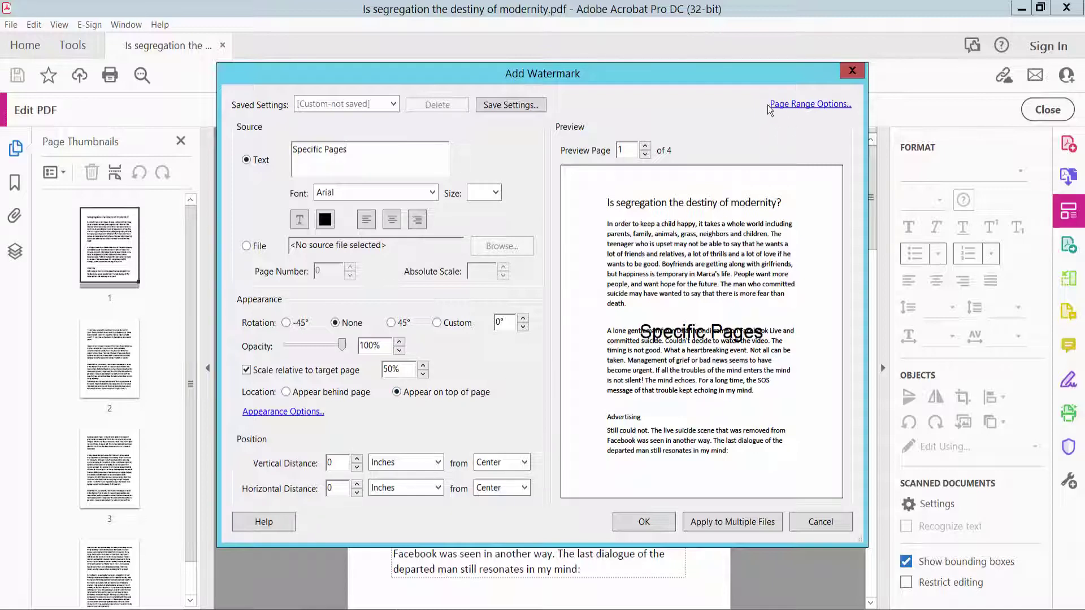
Step: Set the watermark page range to pages 3 through 4, with all pages in range
left_click(806, 106)
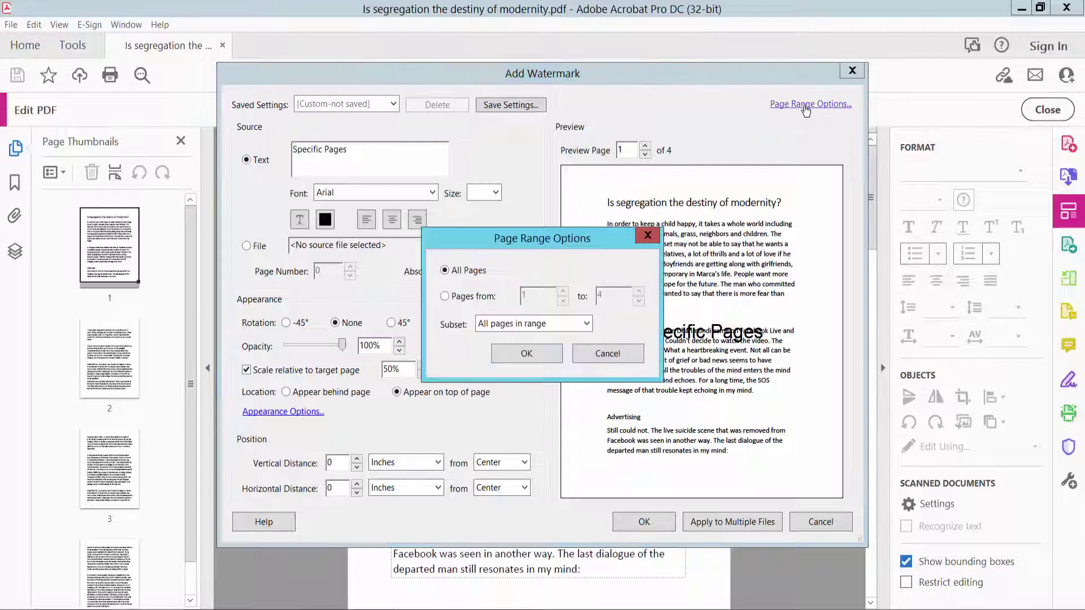
left_click_drag(572, 244, 597, 158)
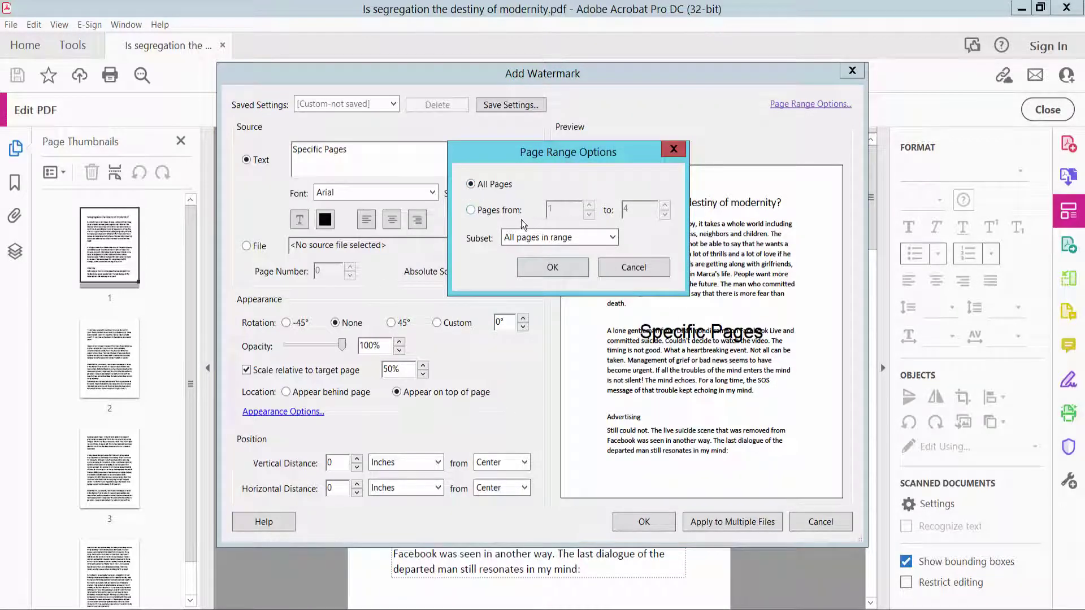
left_click(471, 211)
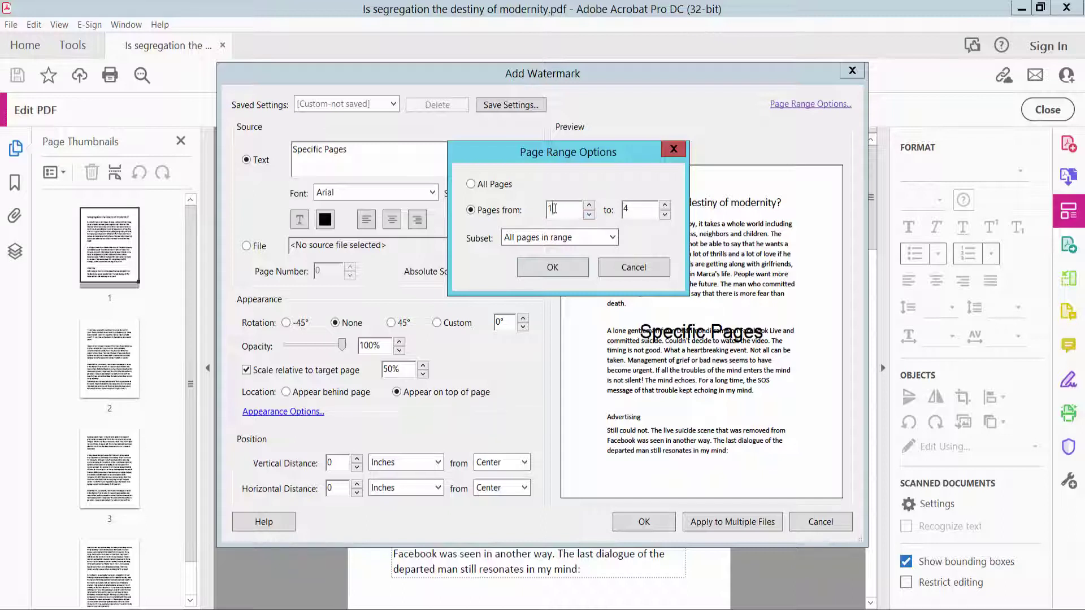
type("3")
left_click(613, 238)
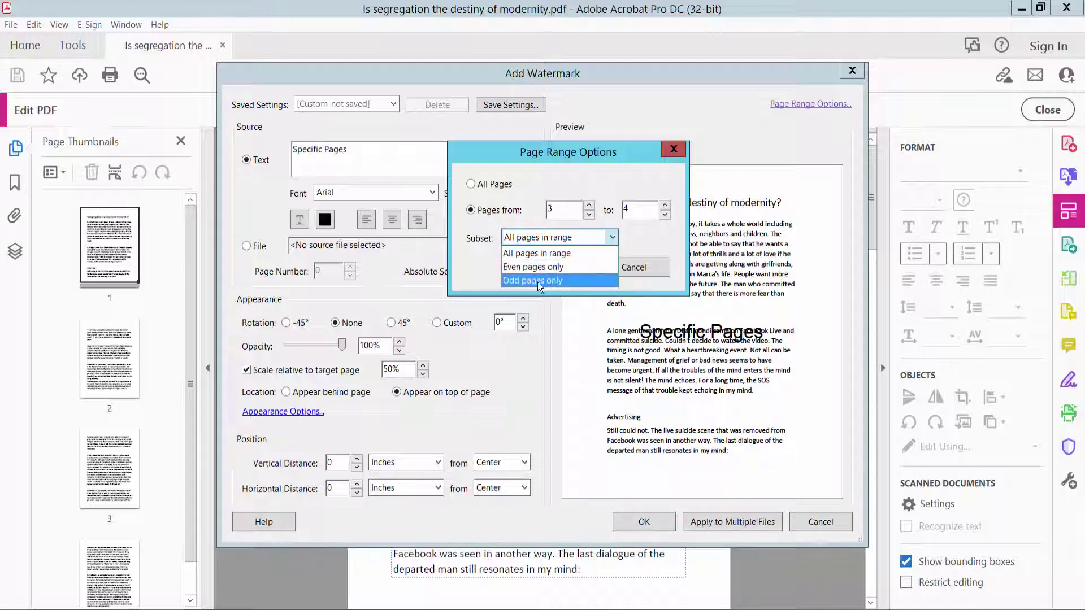
left_click(532, 254)
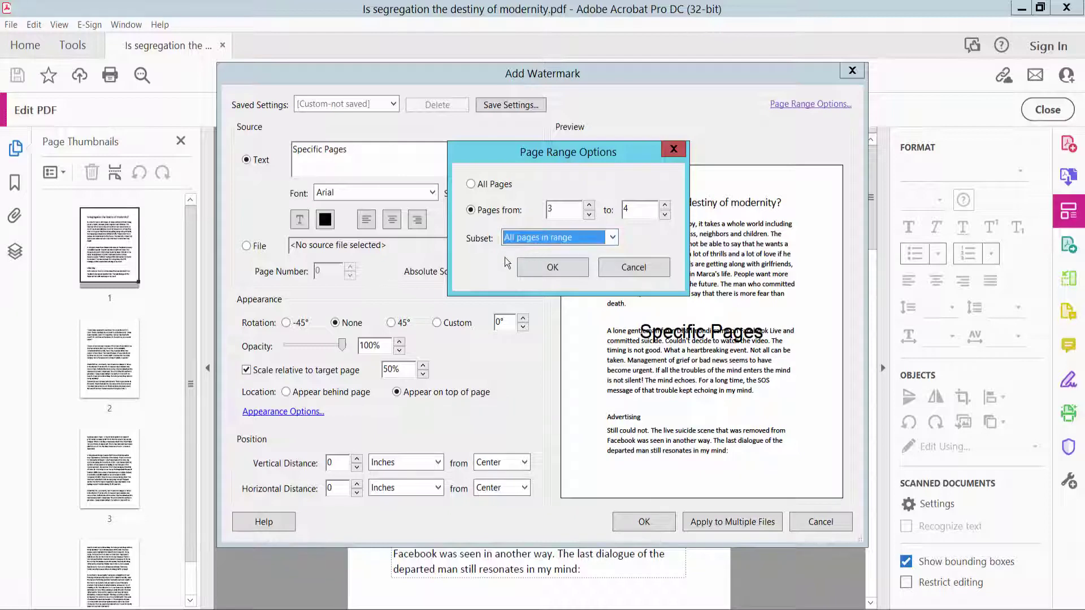
Step: Confirm the 3–4 page range, rotate the watermark 45°, and apply it
left_click(552, 269)
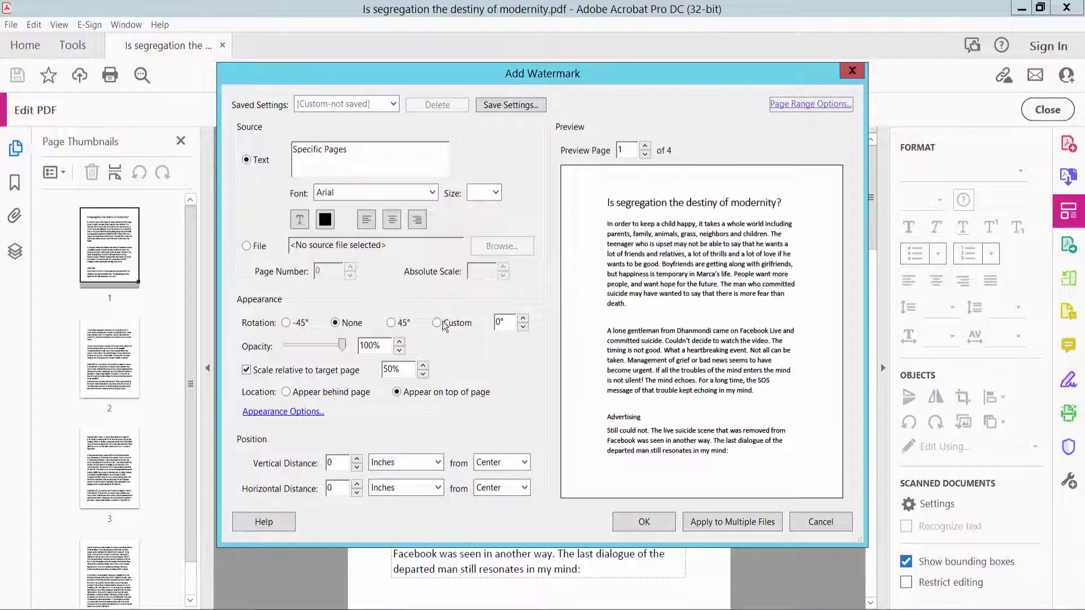
left_click(391, 323)
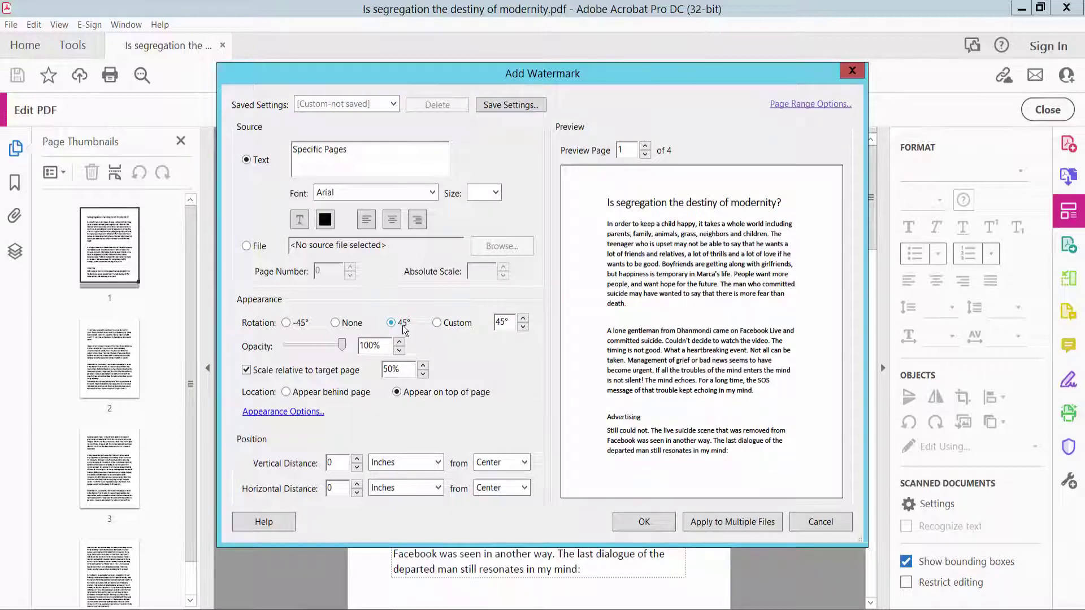
left_click(646, 523)
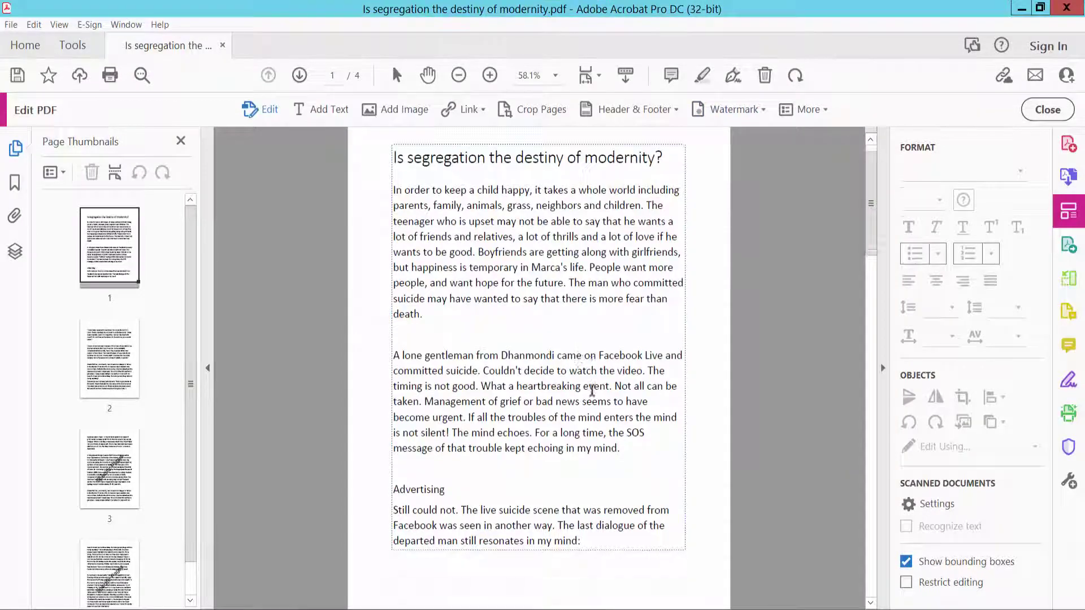
scroll(585, 387, "down", 5)
scroll(543, 394, "down", 3)
scroll(627, 449, "down", 5)
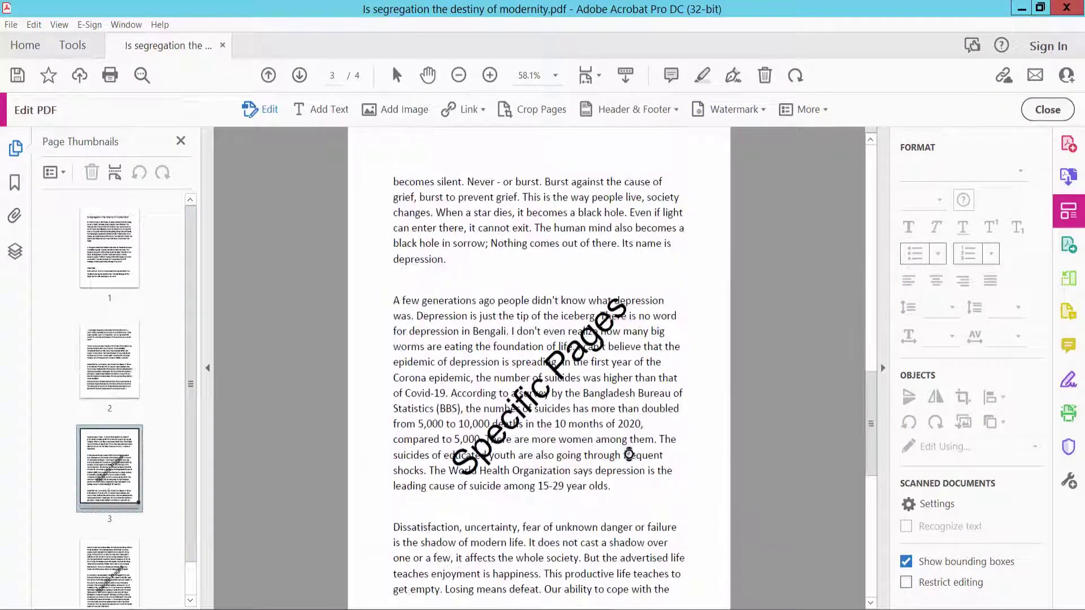
scroll(628, 450, "down", 5)
scroll(629, 436, "down", 5)
scroll(629, 436, "up", 3)
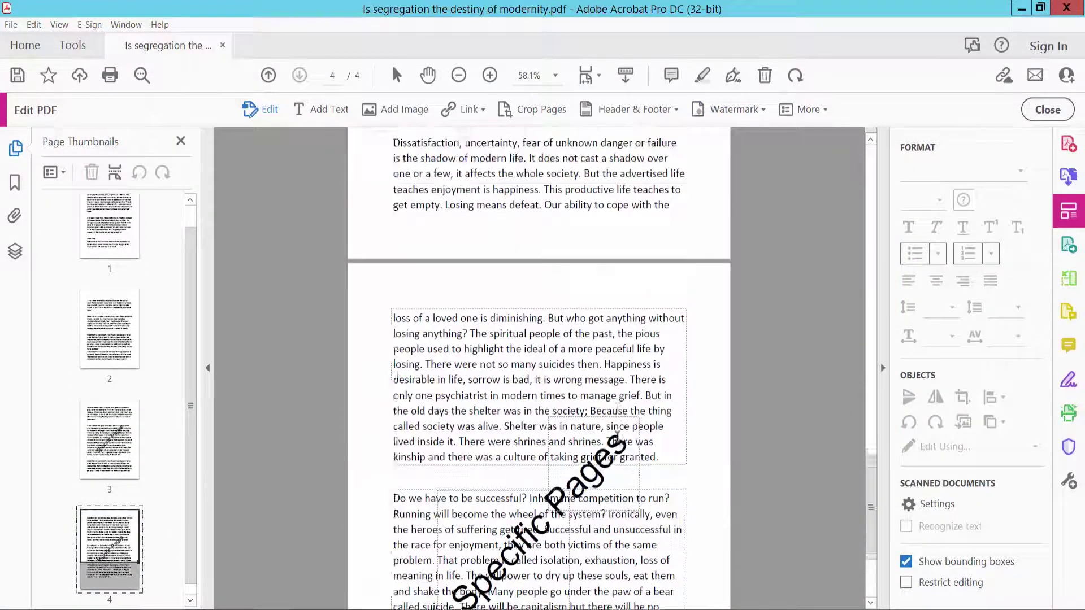
scroll(593, 381, "up", 5)
scroll(572, 351, "down", 5)
scroll(572, 351, "down", 5)
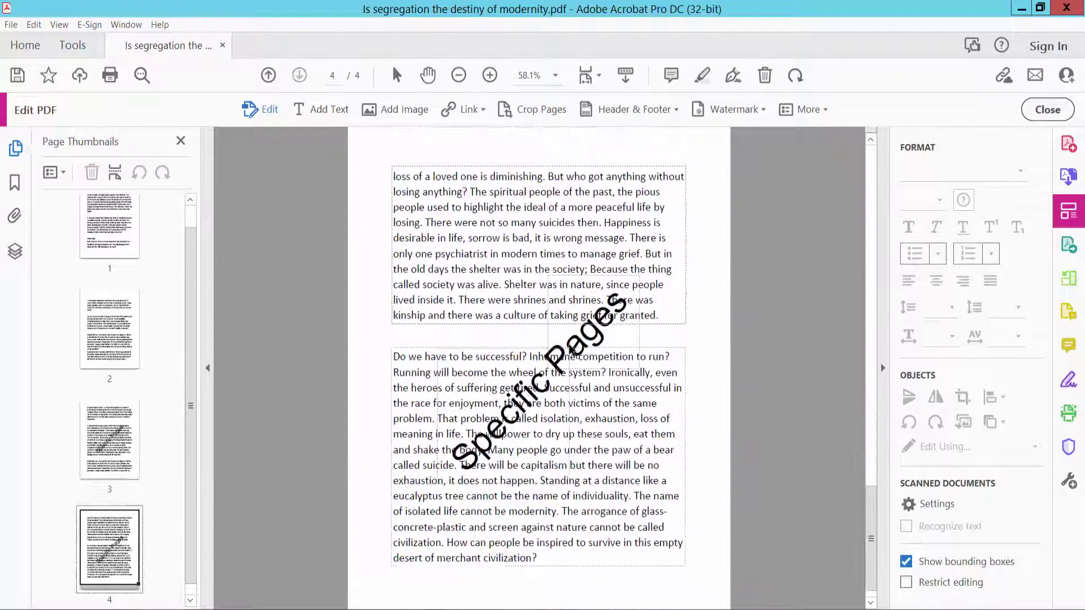
scroll(572, 351, "up", 5)
scroll(571, 351, "up", 4)
left_click(110, 230)
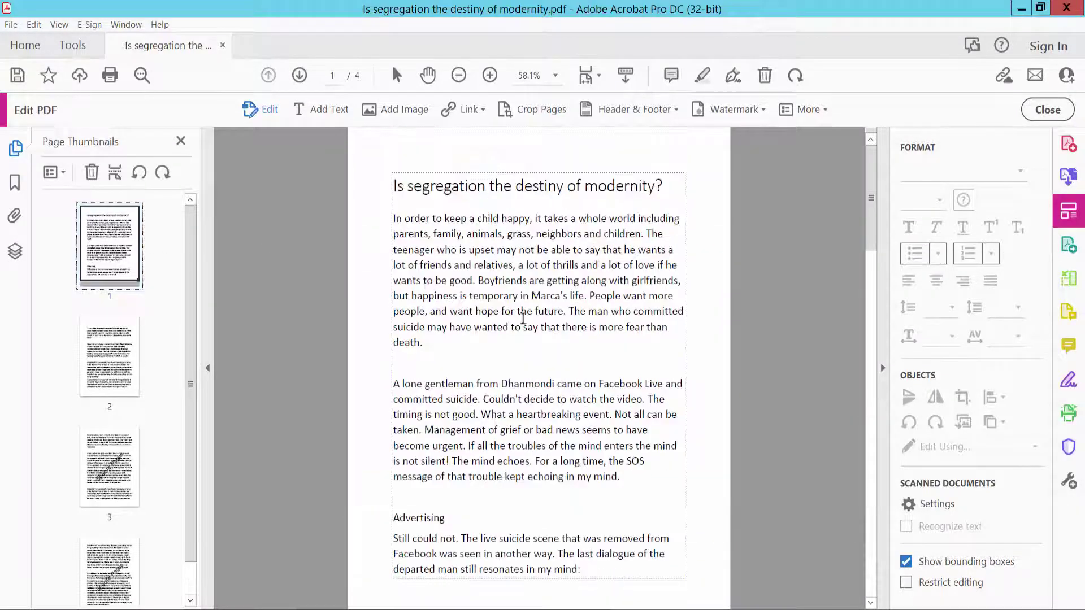
scroll(594, 327, "down", 2)
scroll(608, 374, "down", 5)
scroll(608, 373, "down", 5)
scroll(607, 381, "down", 3)
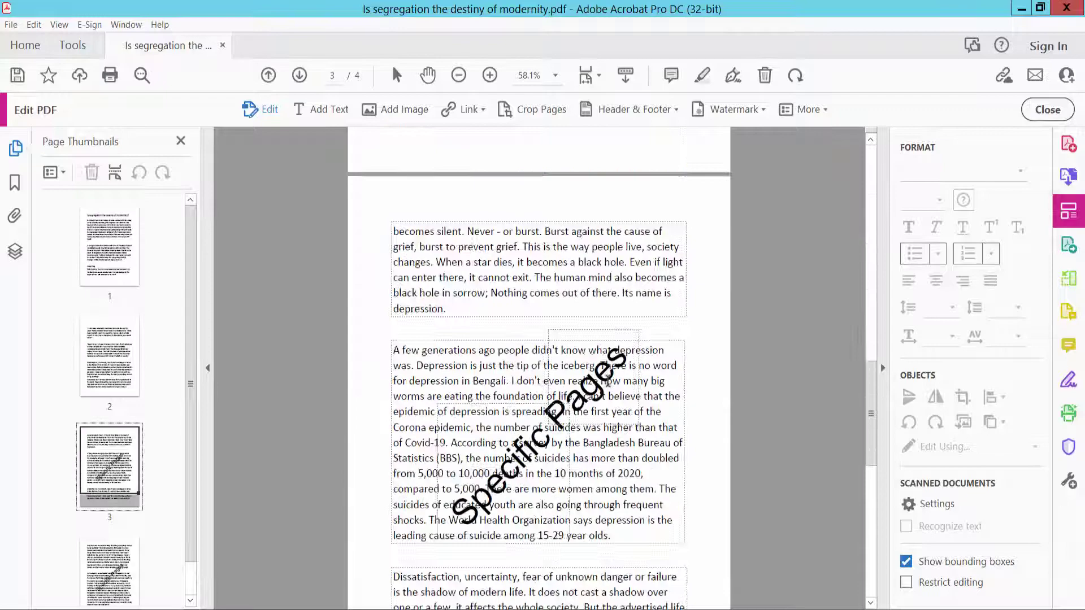
scroll(607, 382, "down", 5)
scroll(607, 383, "down", 3)
scroll(608, 382, "up", 1)
scroll(607, 381, "up", 5)
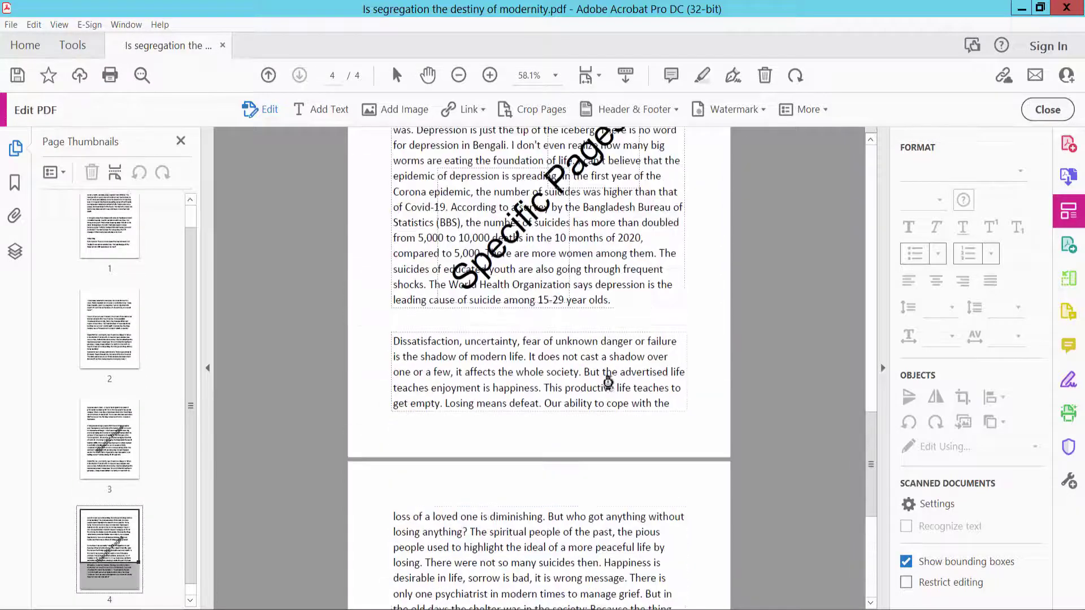
scroll(607, 382, "up", 2)
scroll(607, 382, "up", 1)
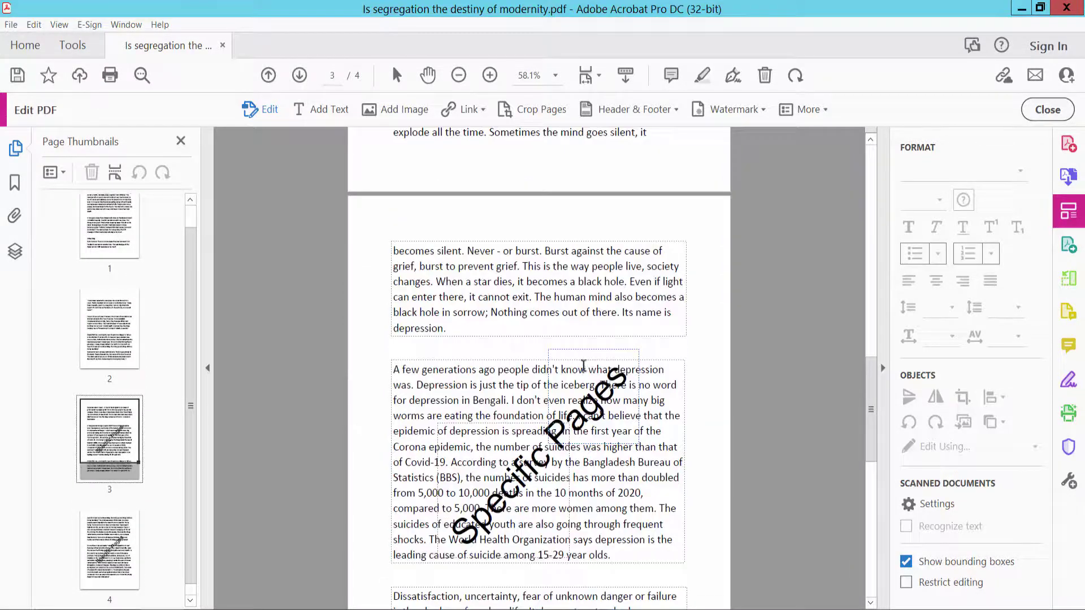
left_click(12, 26)
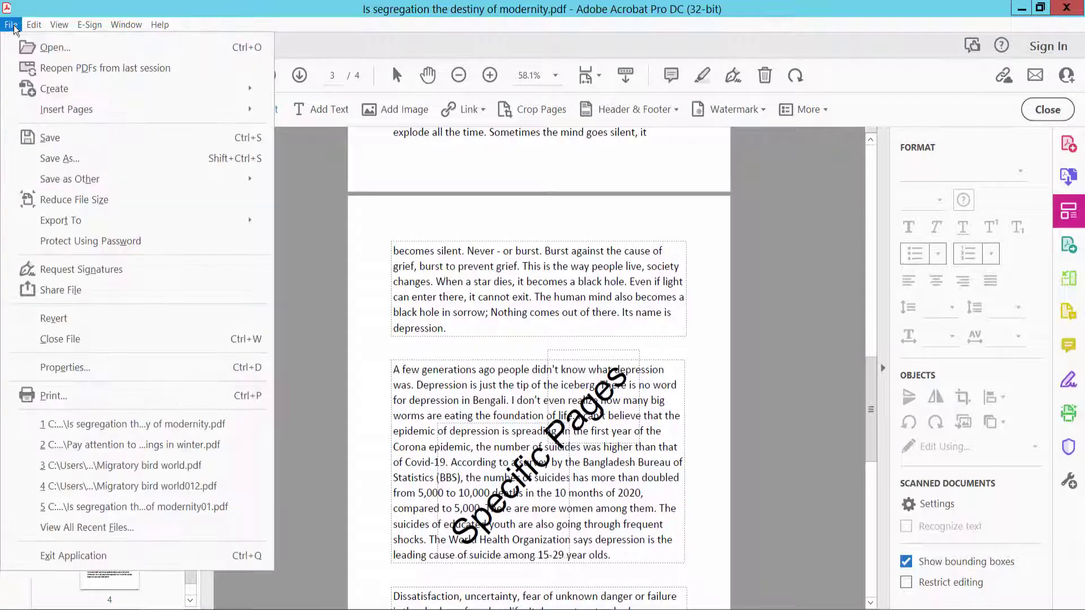
left_click(566, 346)
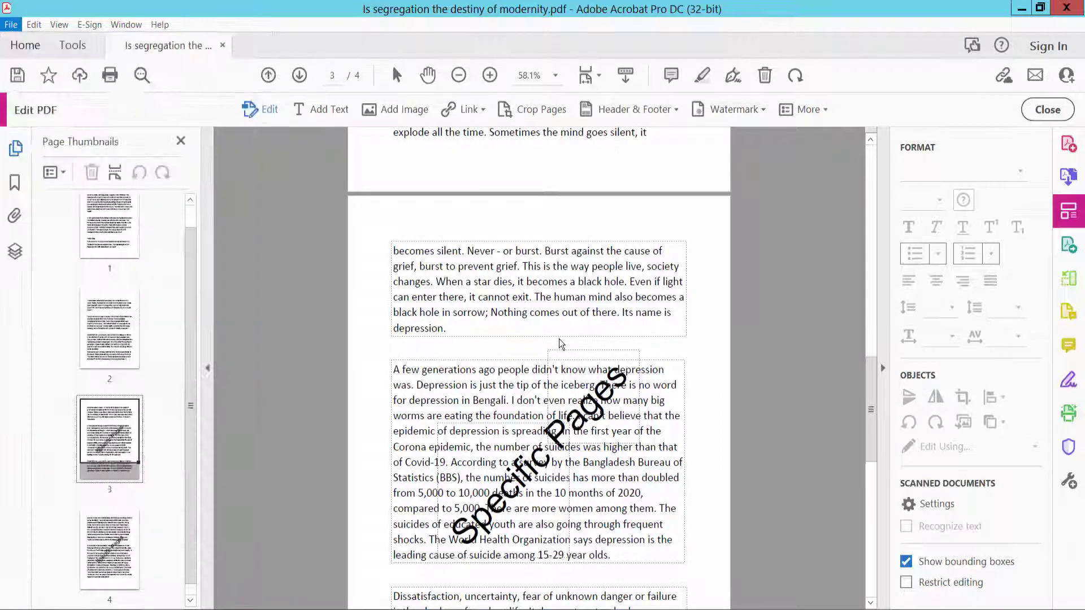